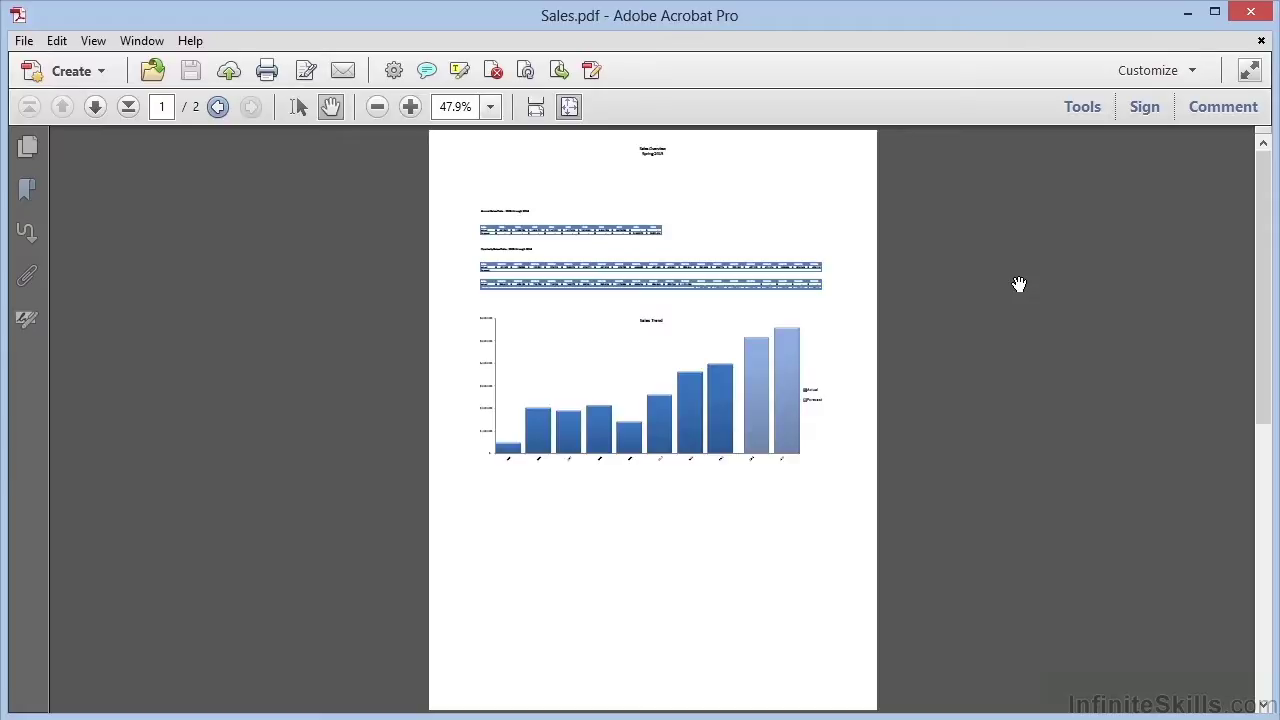
- Start signing Sales.pdf with a certificate and draw the signature rectangle in the blank area below the Sales Trend chart
left_click(1143, 108)
left_click(1136, 192)
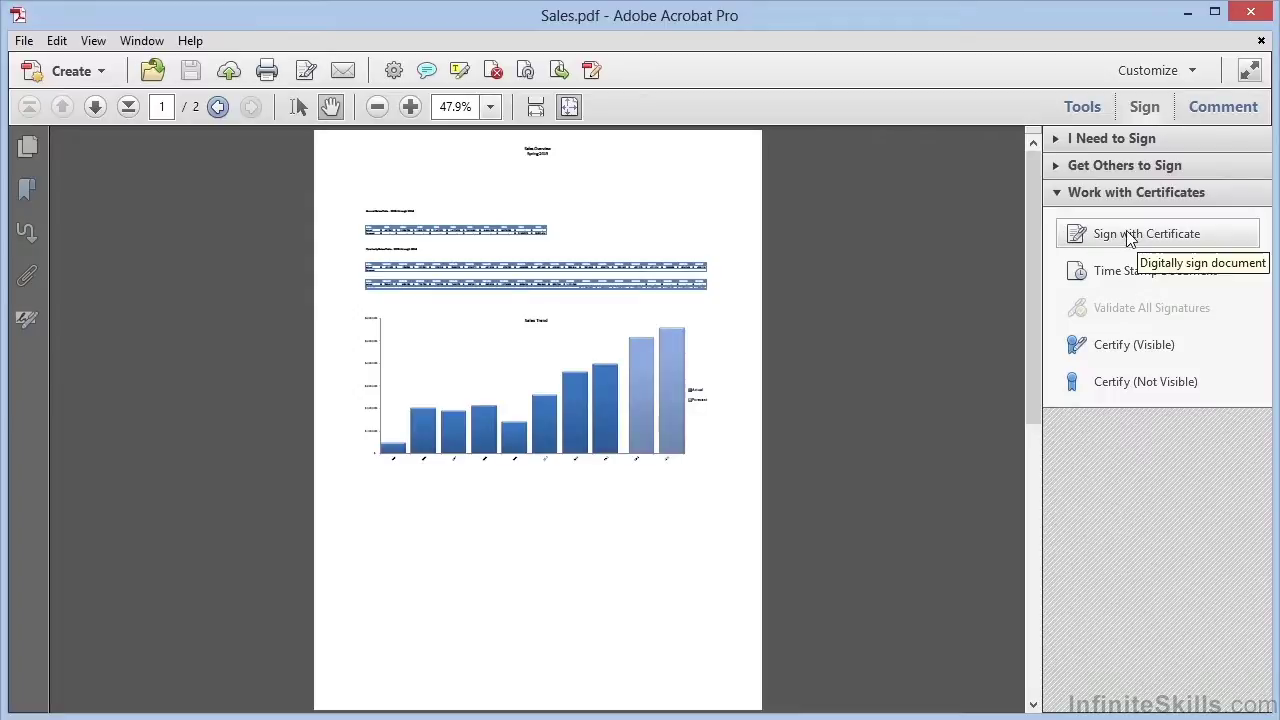
left_click(1128, 237)
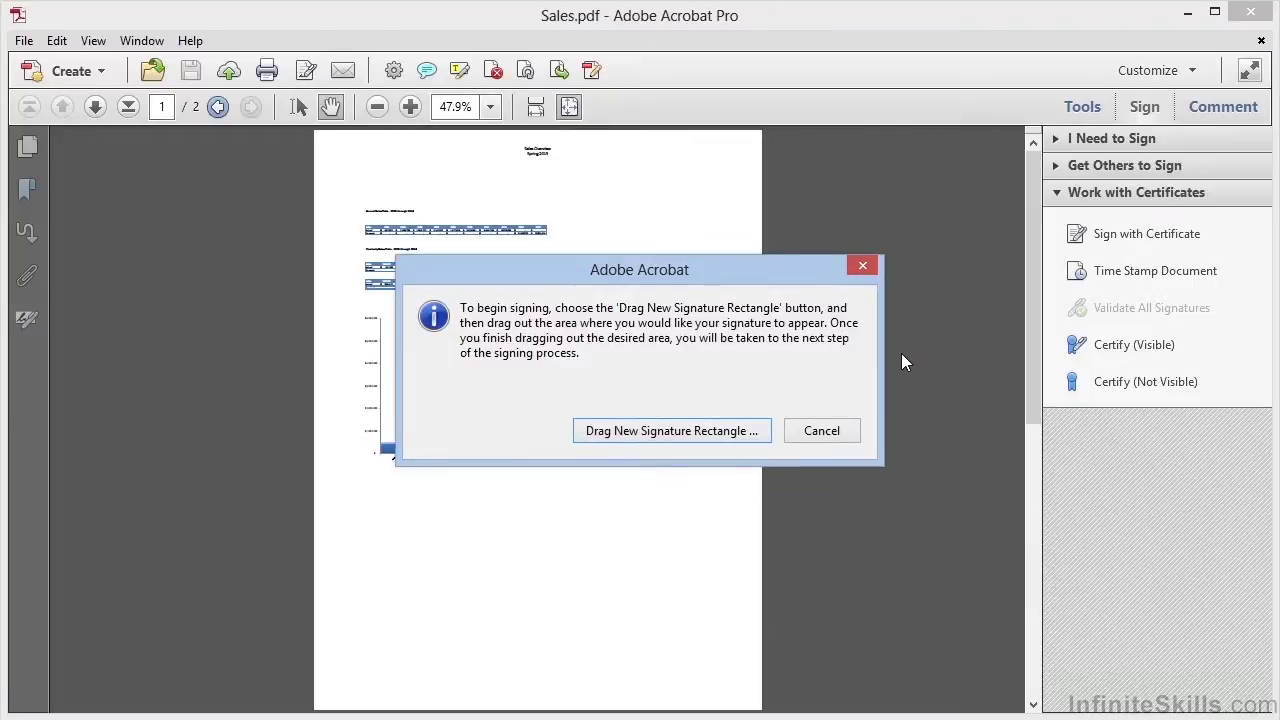
left_click(650, 432)
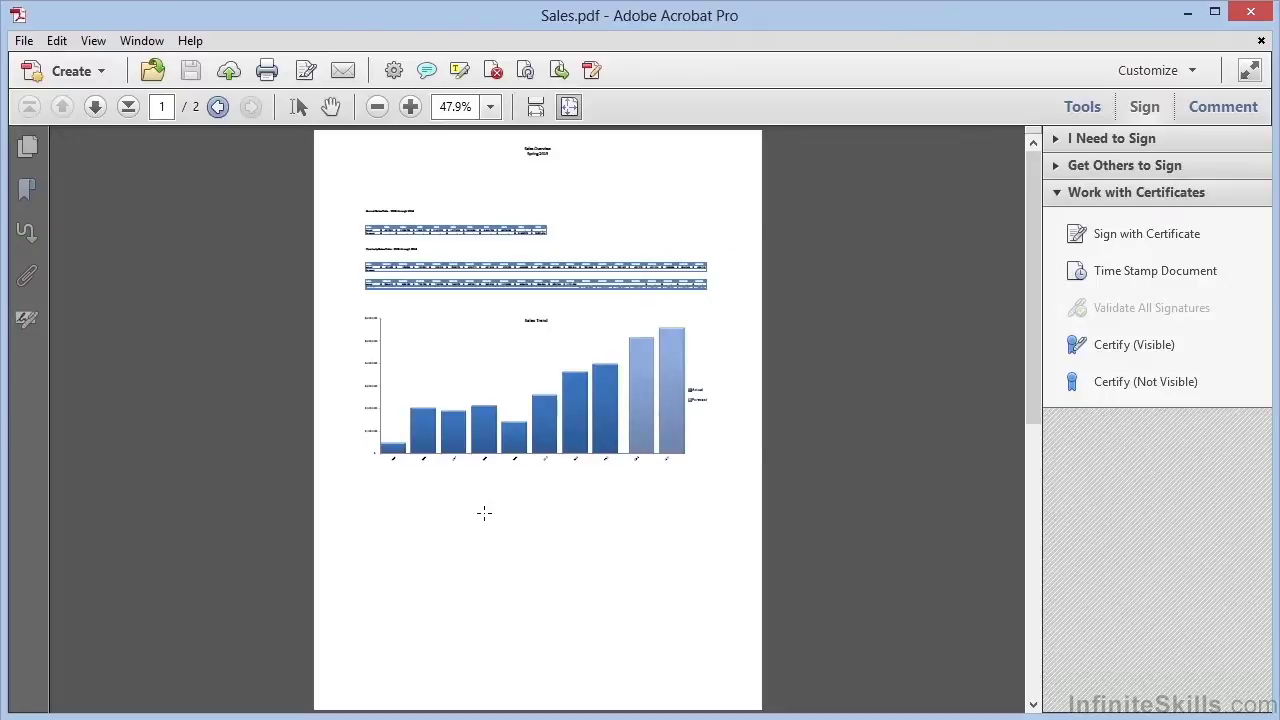
left_click_drag(498, 495, 718, 584)
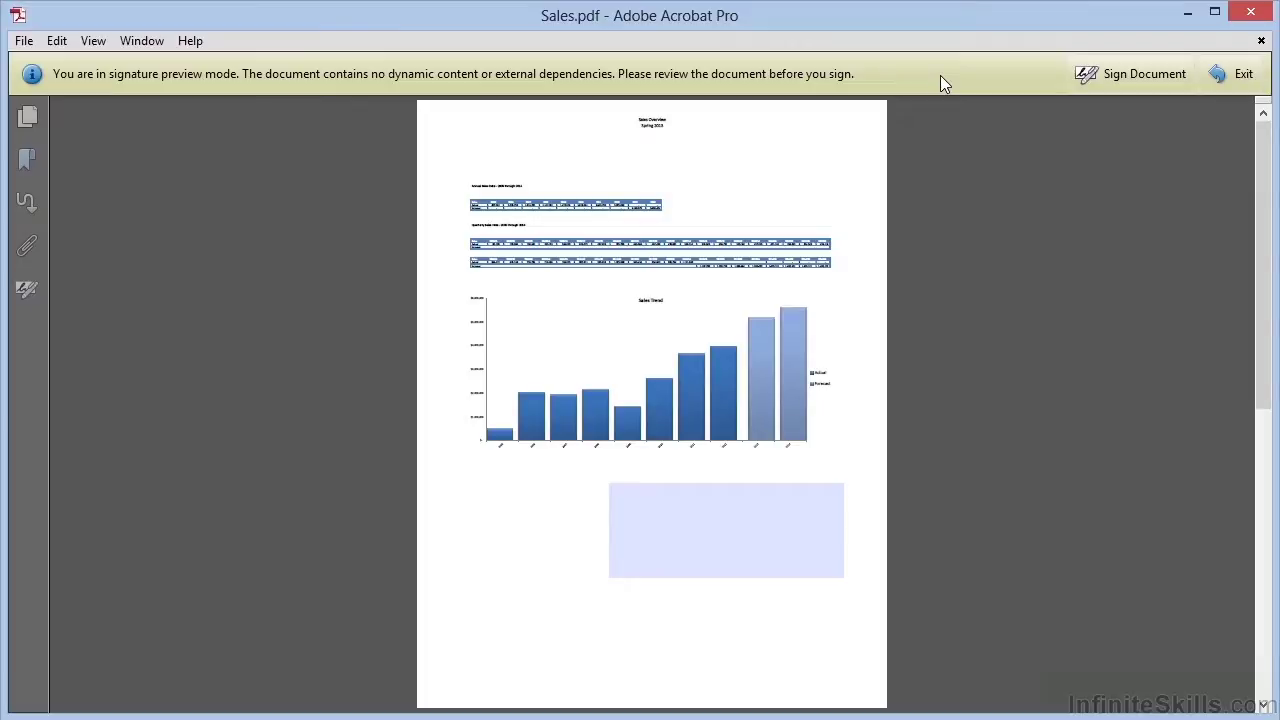
- Proceed to sign the document, keep the preselected digital ID and enter that ID's password
left_click(1147, 77)
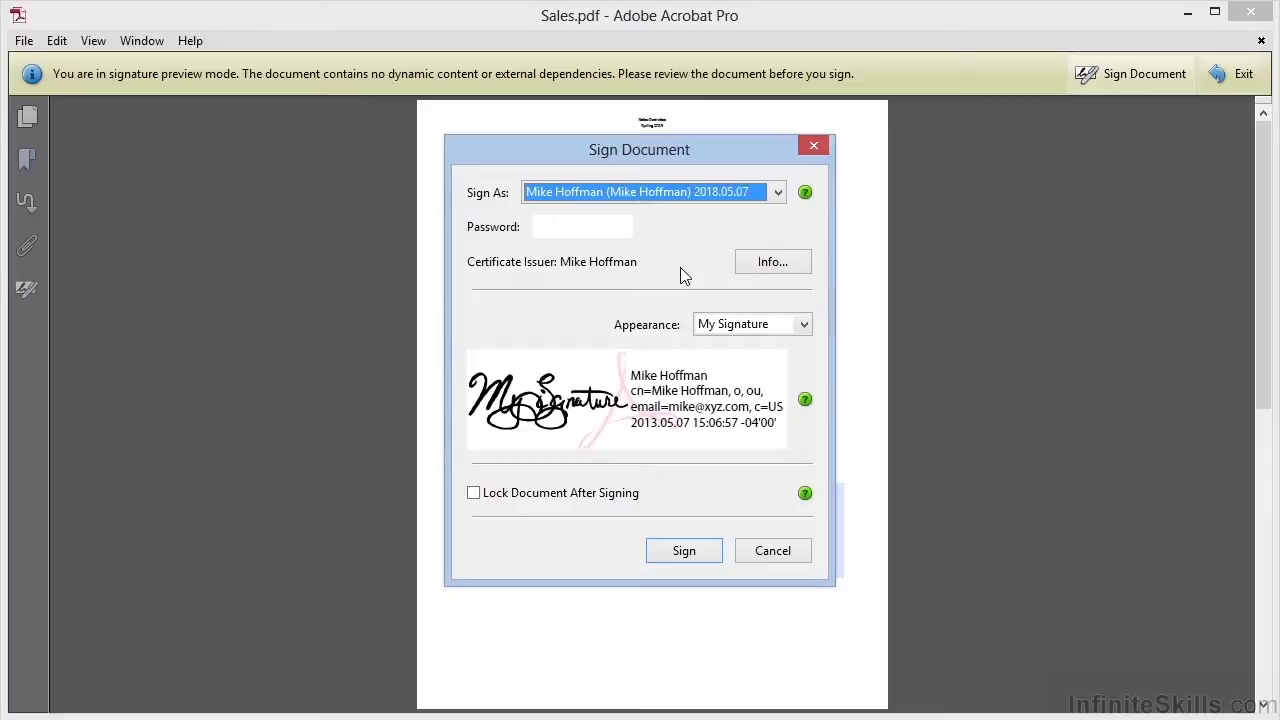
left_click(719, 197)
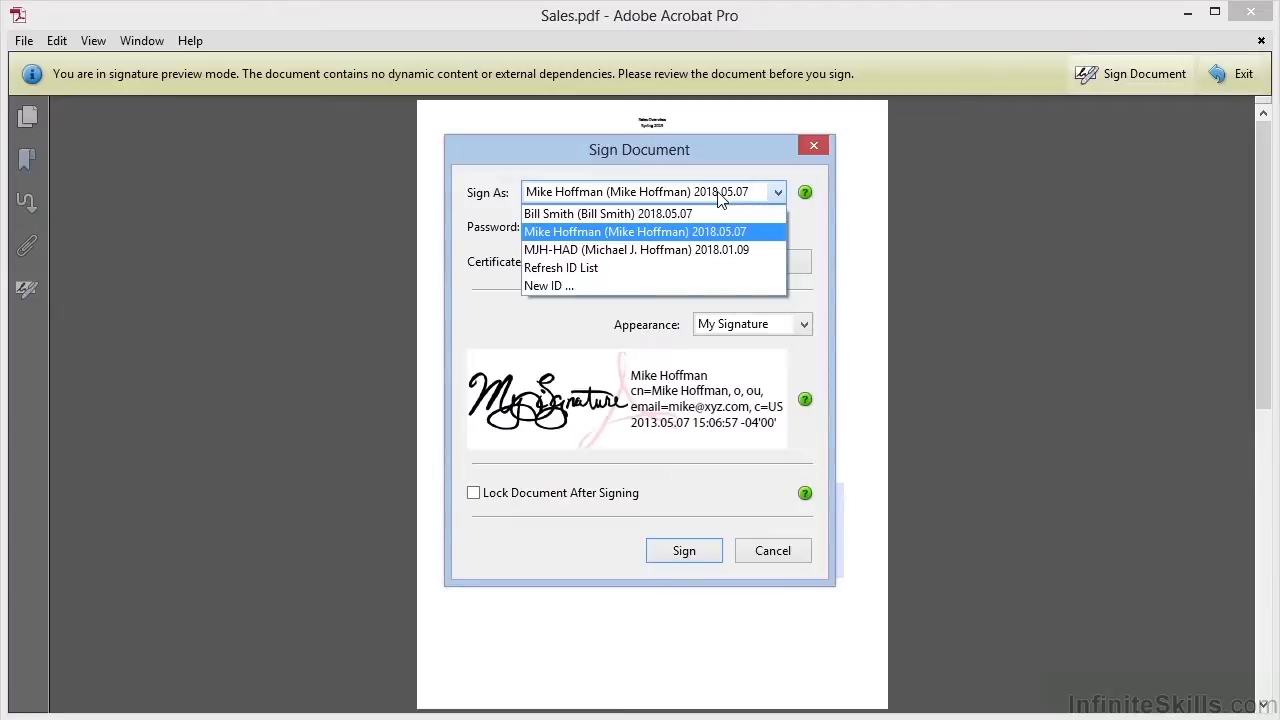
left_click(574, 228)
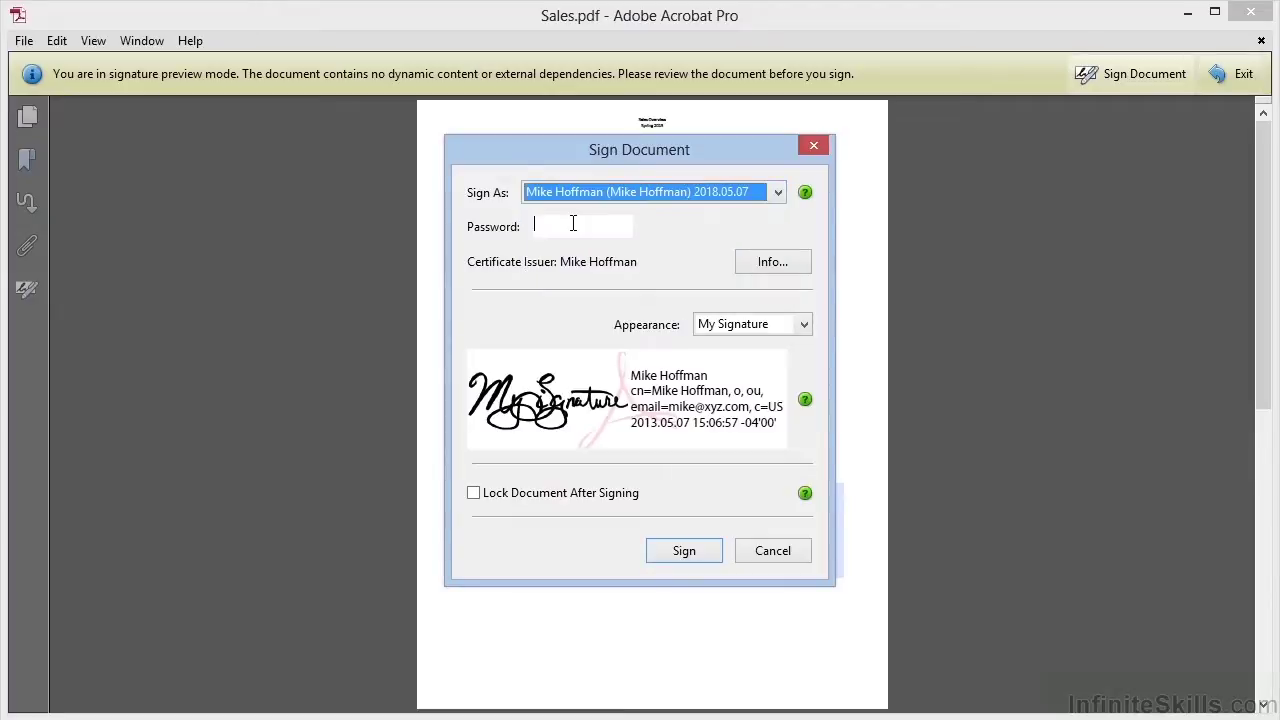
left_click(572, 225)
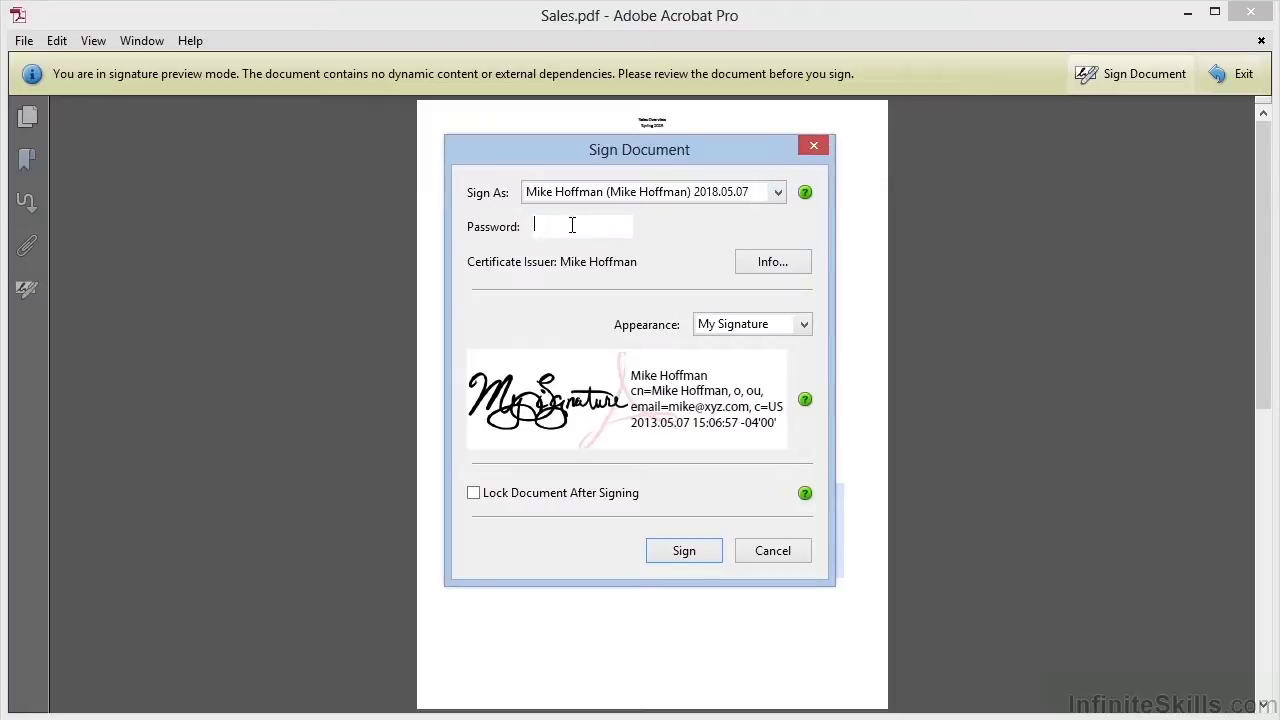
key("ctrl+v")
- Preview the Standard Text and My Initials signature appearances, and set the appearance back to My Signature
left_click(804, 325)
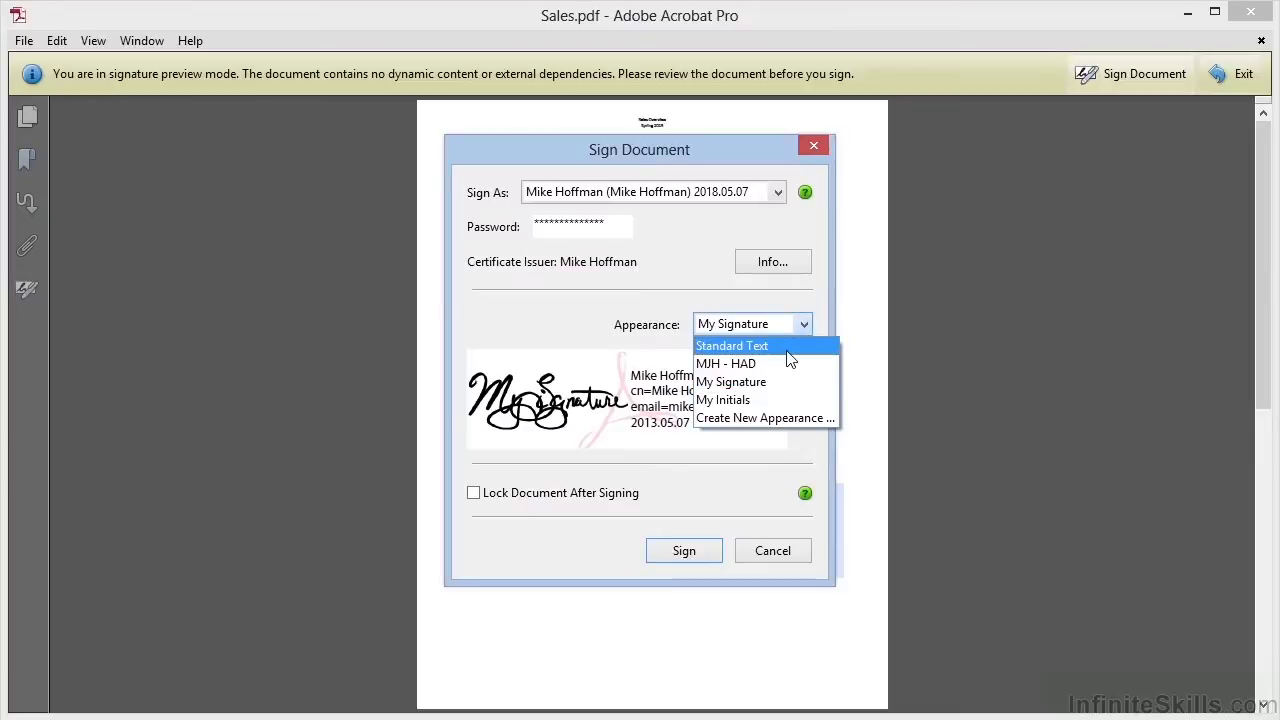
left_click(788, 347)
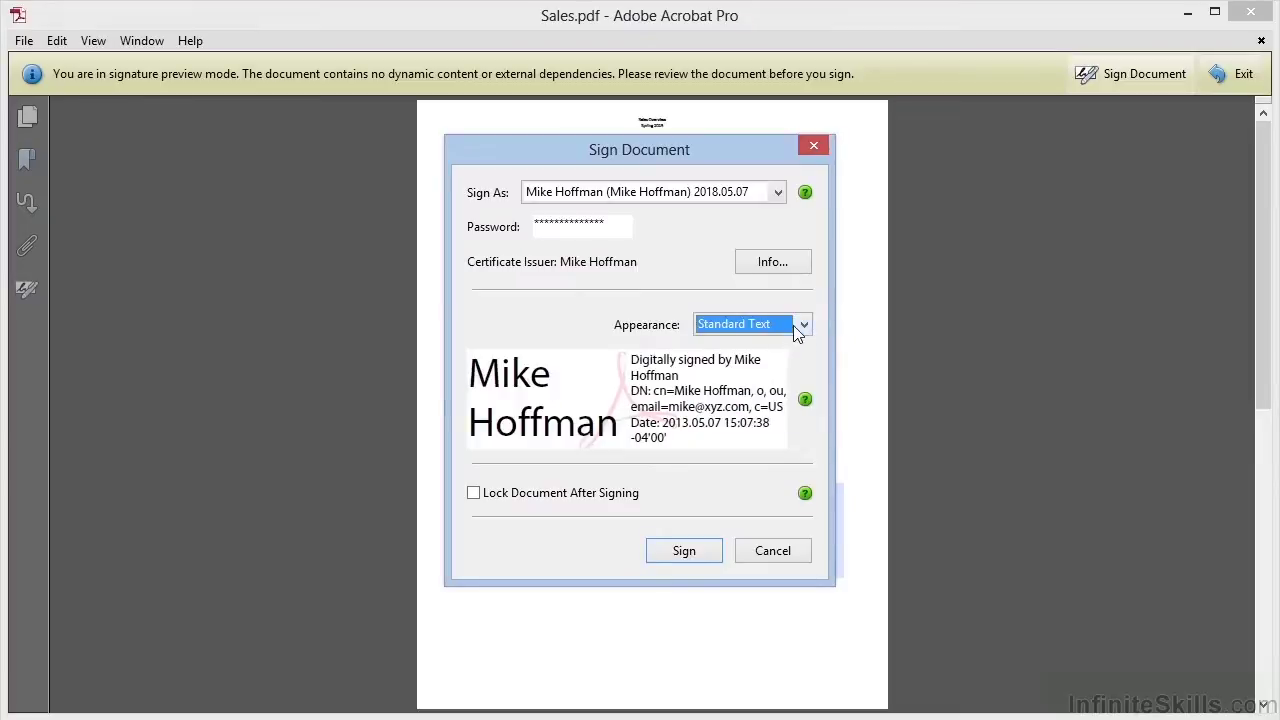
left_click(803, 325)
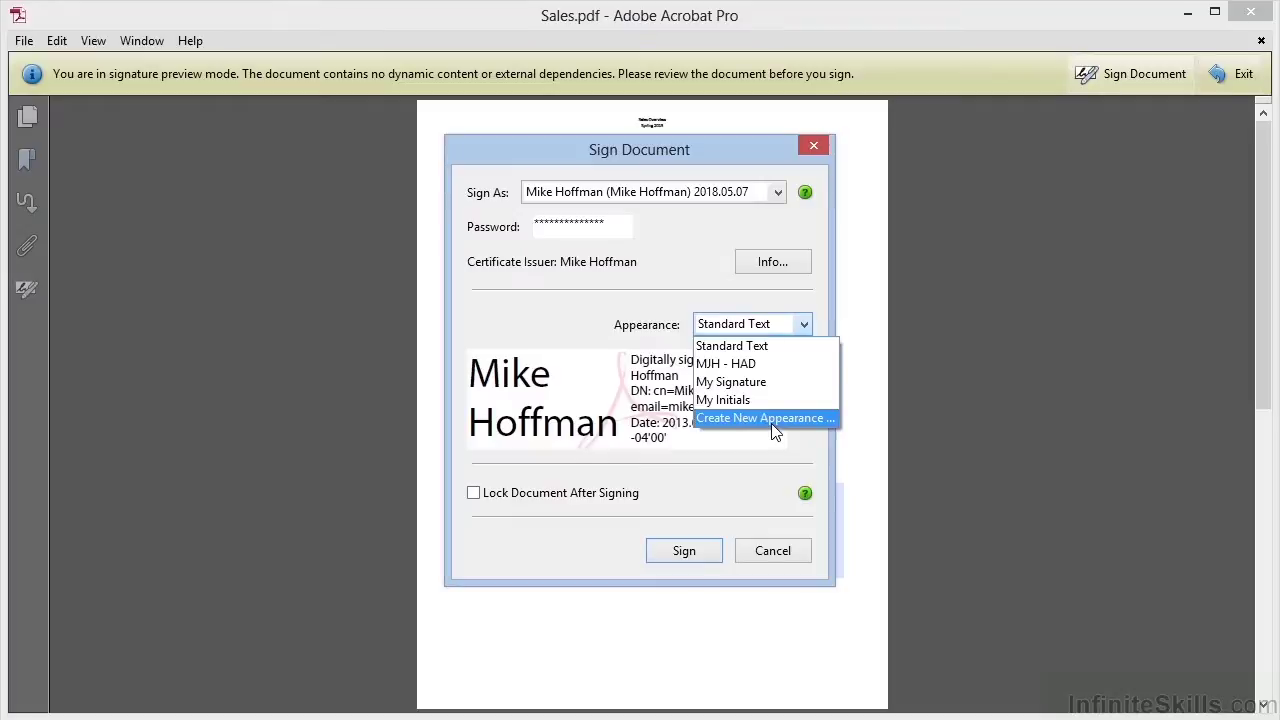
left_click(768, 401)
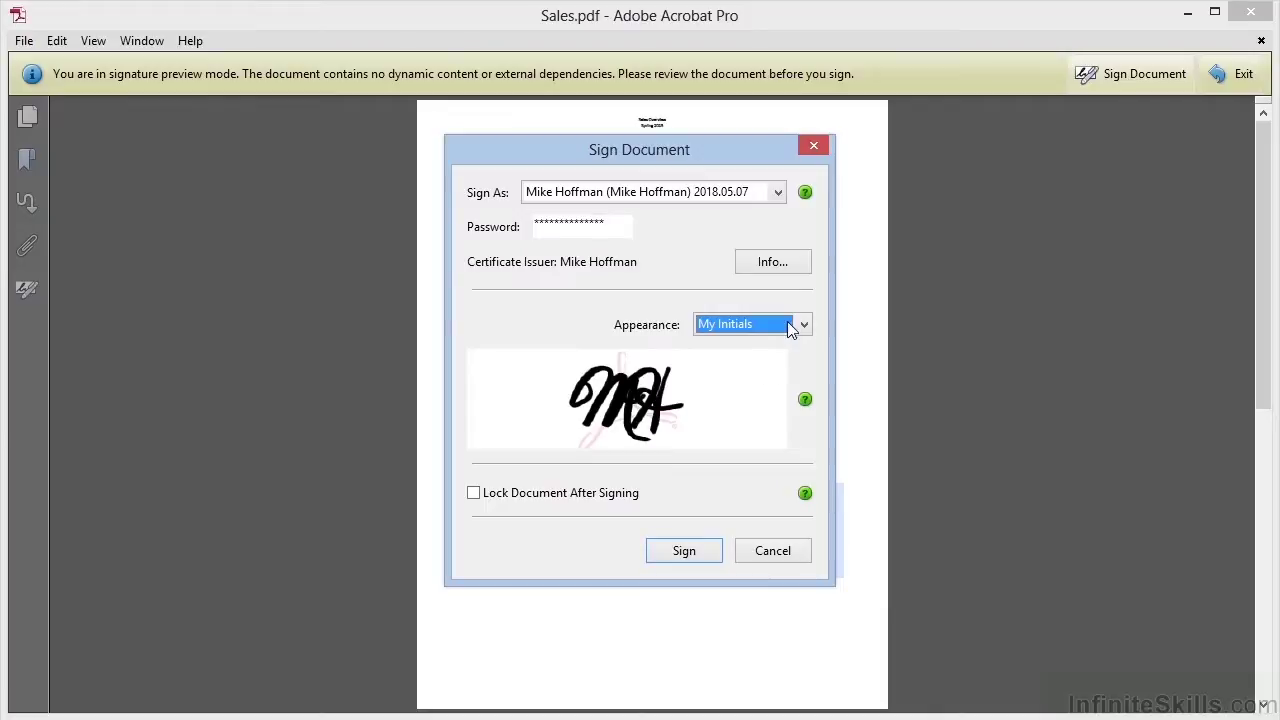
left_click(802, 325)
left_click(775, 385)
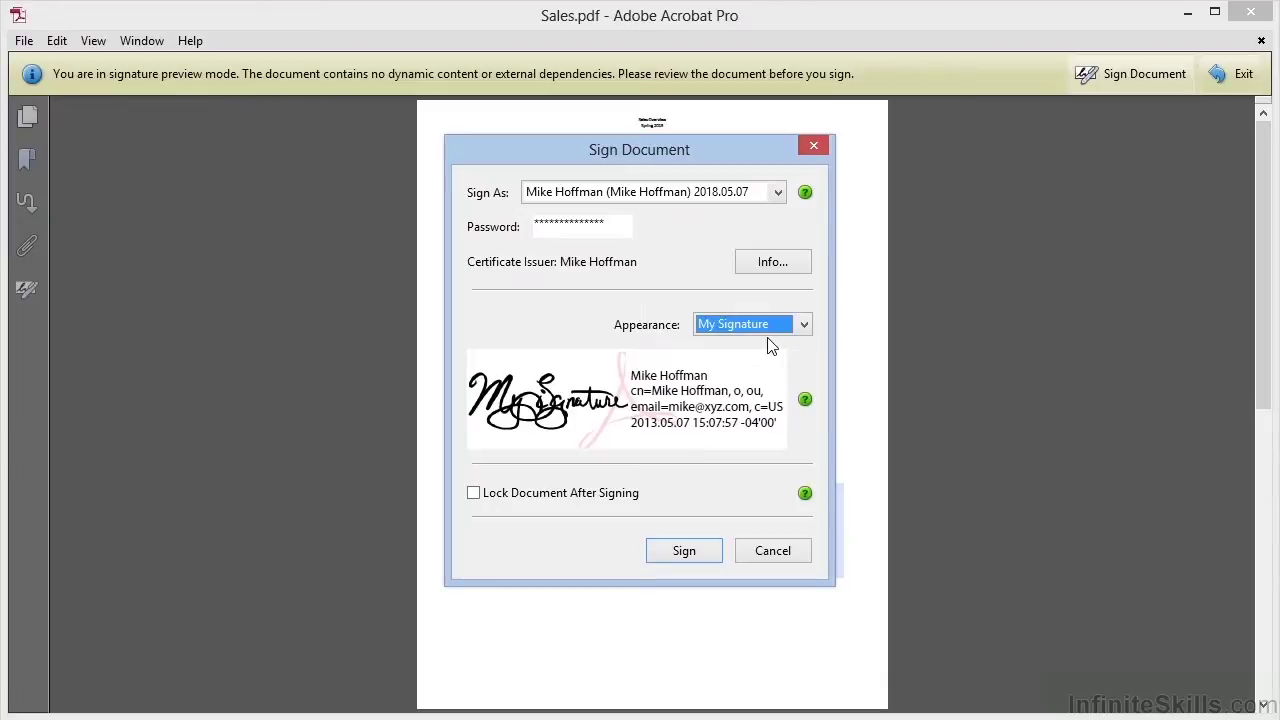
- Apply the signature and save the signed copy to the Desktop as Sales Signed.pdf
left_click(686, 551)
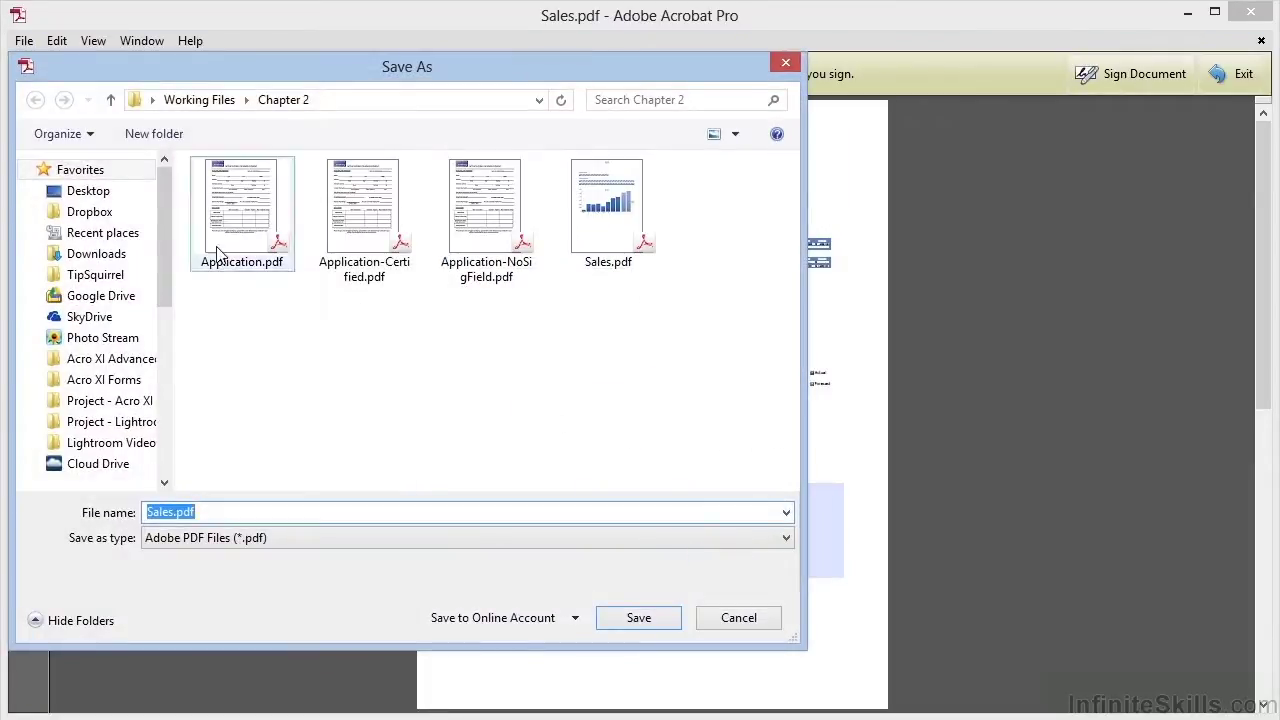
left_click(90, 191)
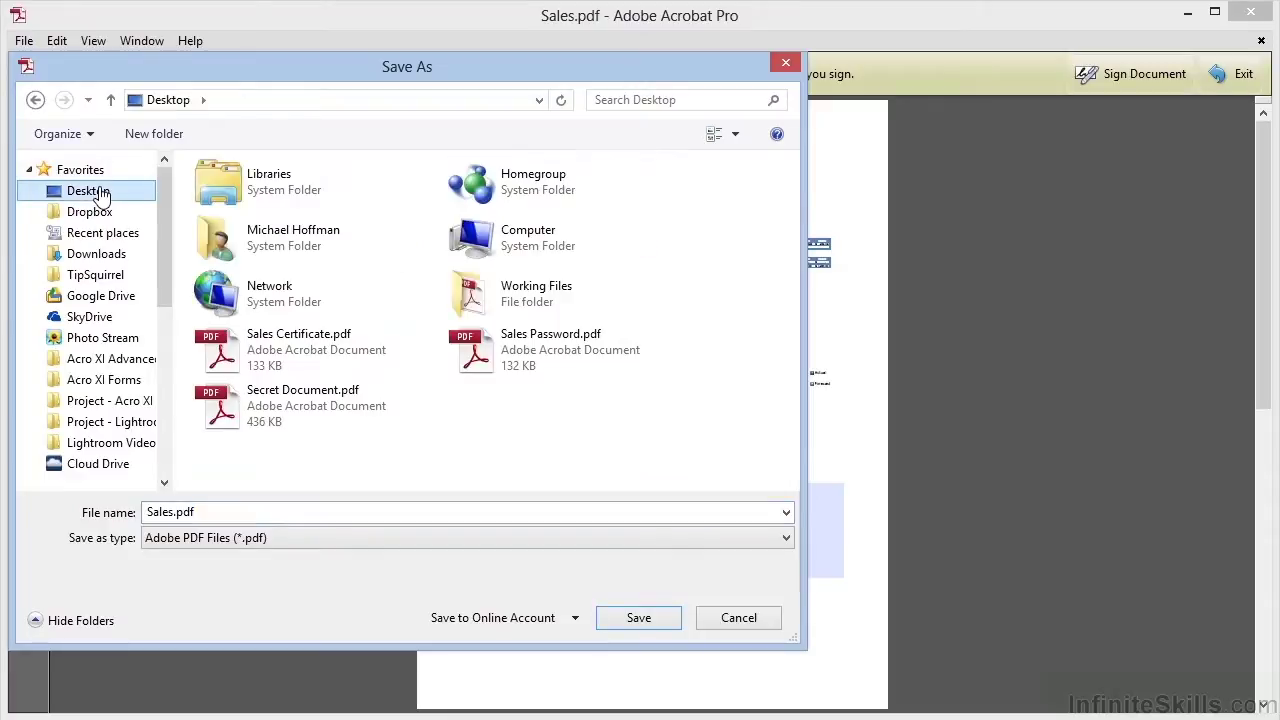
double_click(171, 516)
left_click(172, 515)
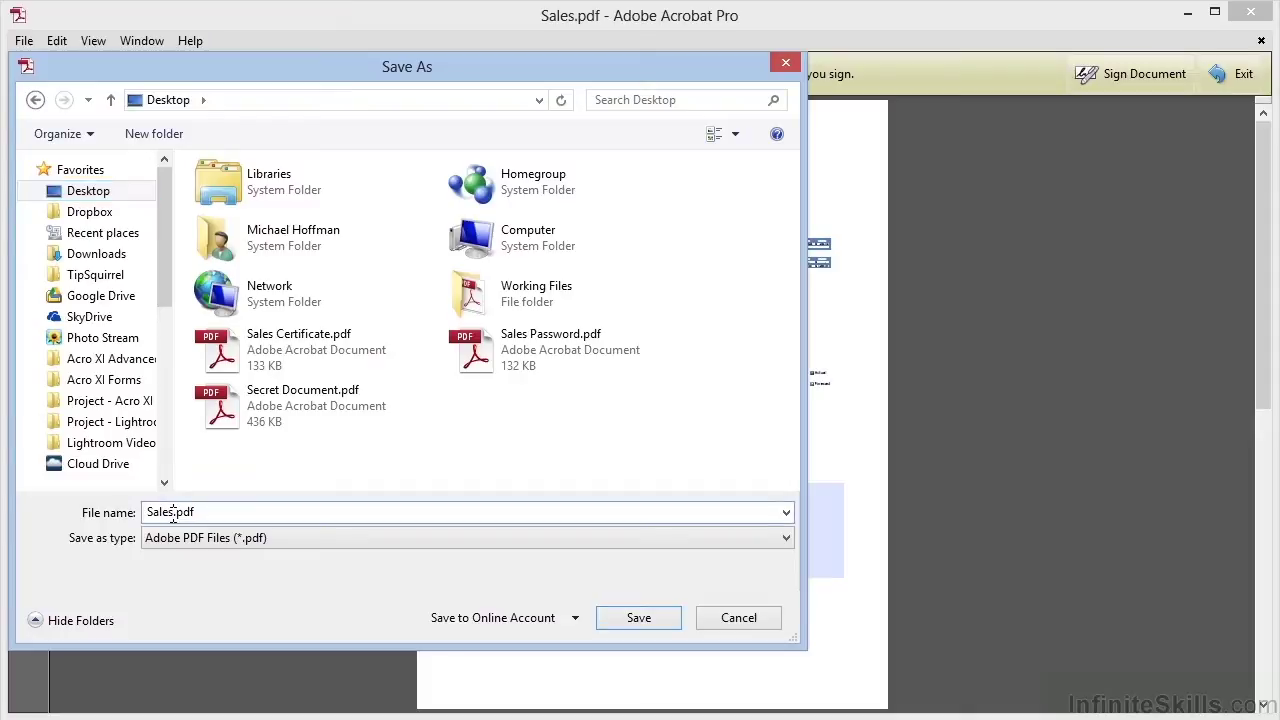
type("Signed")
left_click(637, 618)
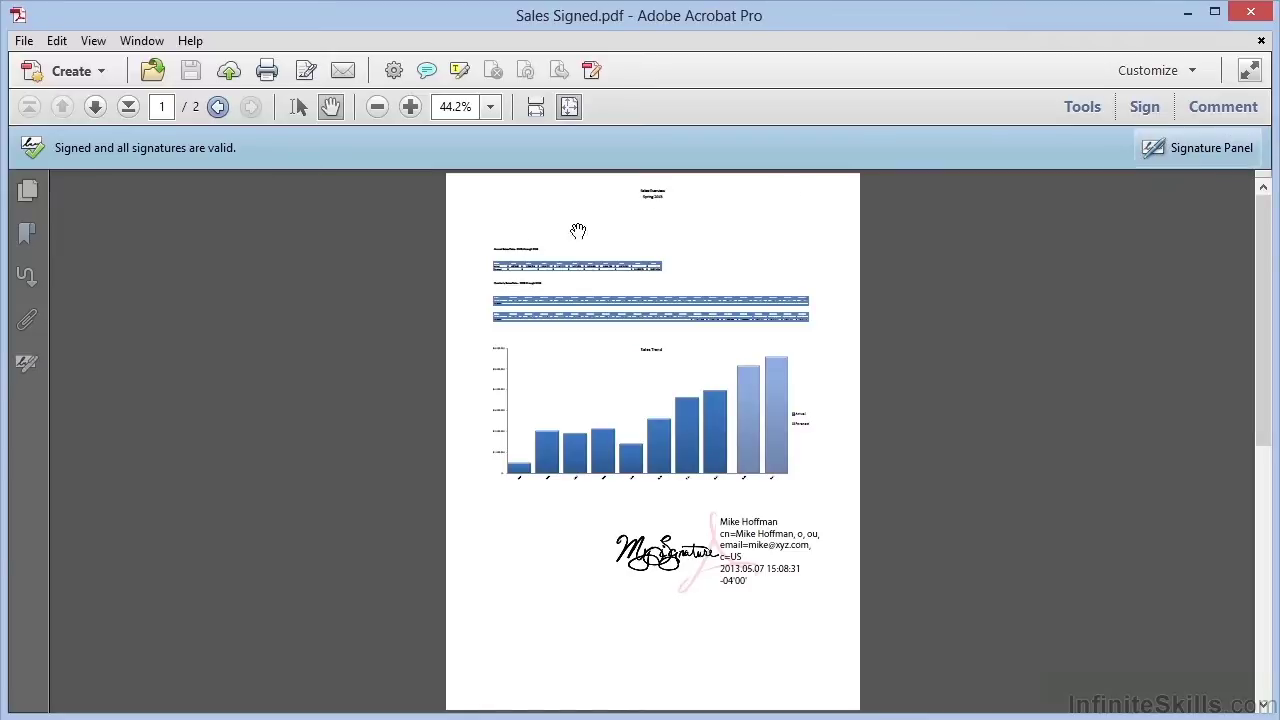
- Examine the Rev. 1 signature's validity information and its certificate's summary and details, and close the certificate viewer
left_click(33, 366)
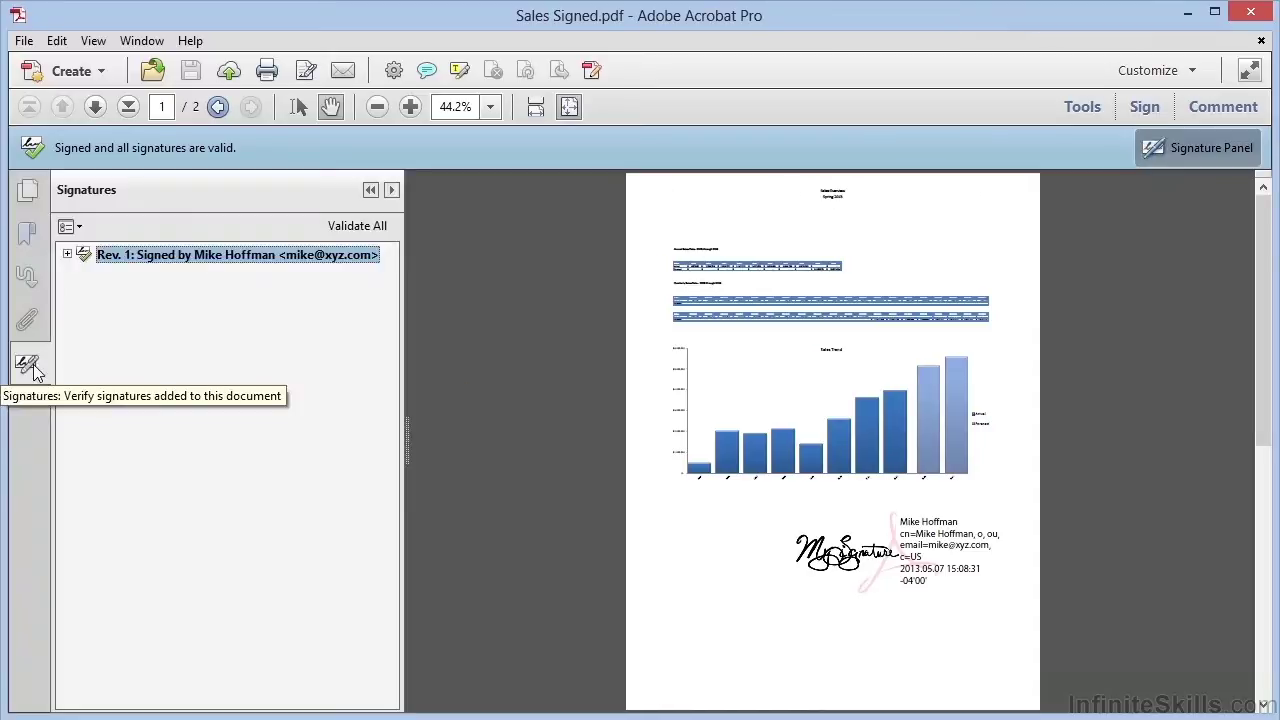
left_click(66, 255)
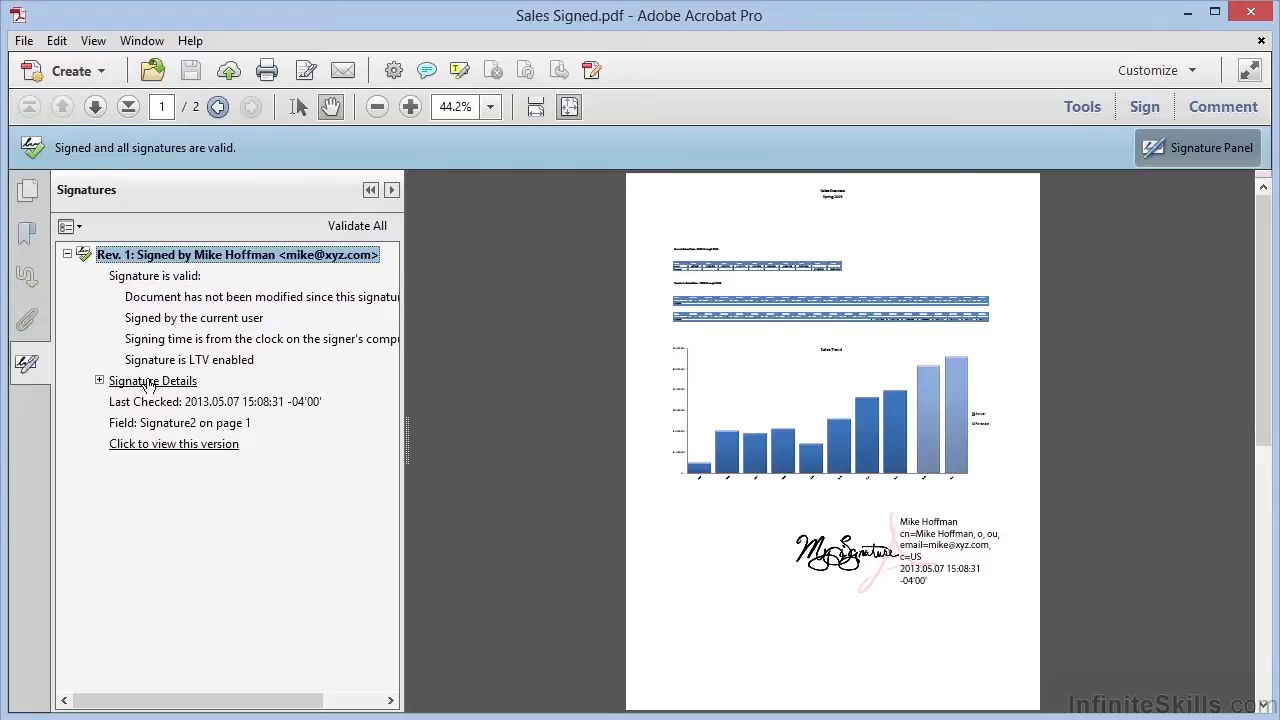
left_click(99, 382)
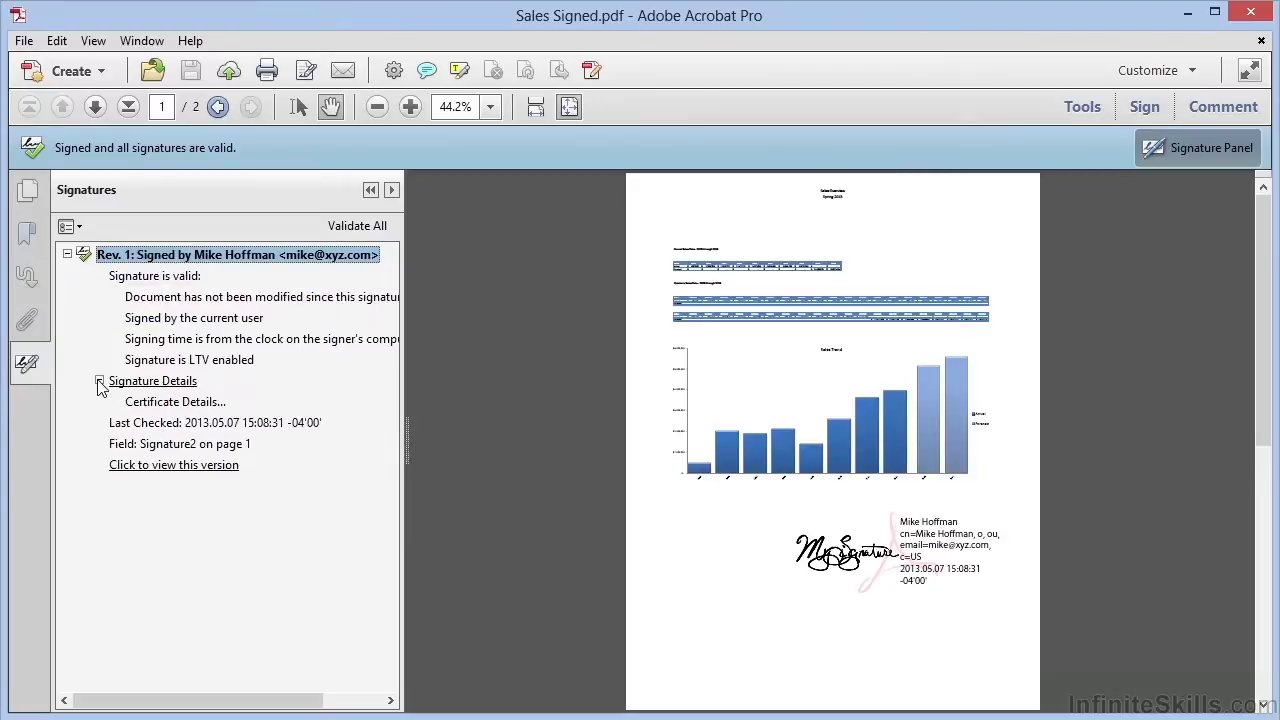
left_click(180, 402)
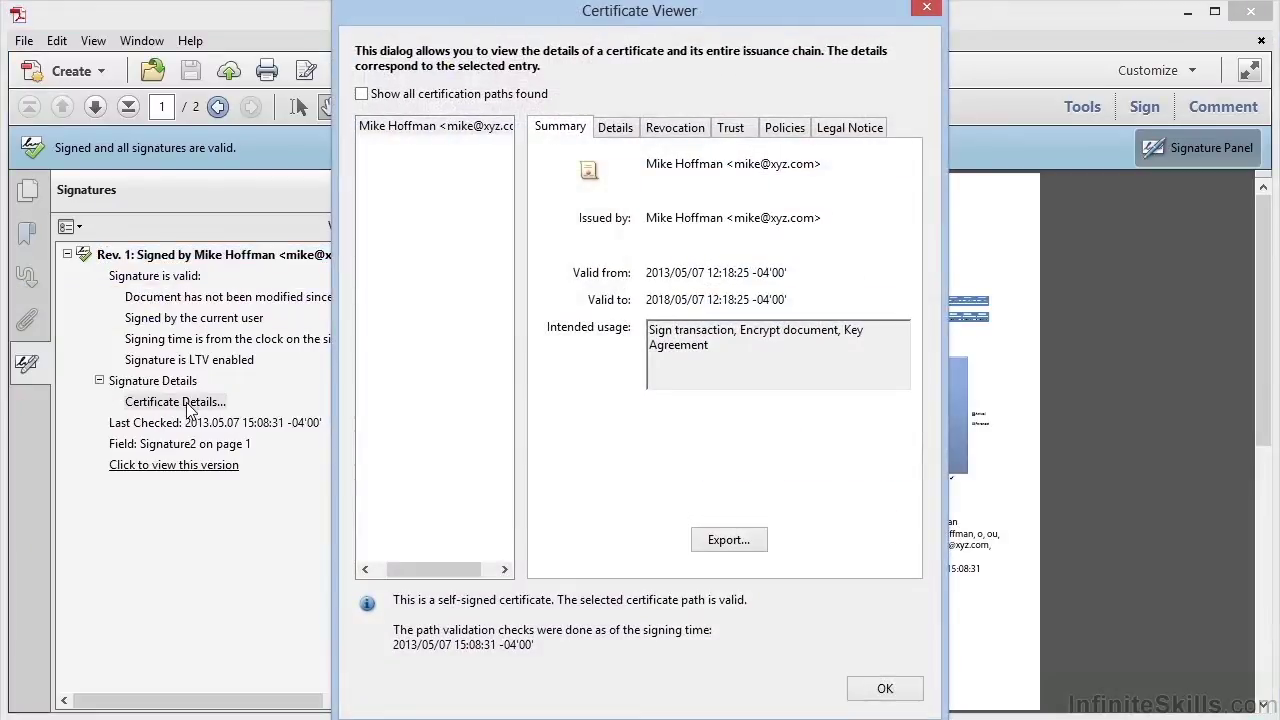
left_click(619, 136)
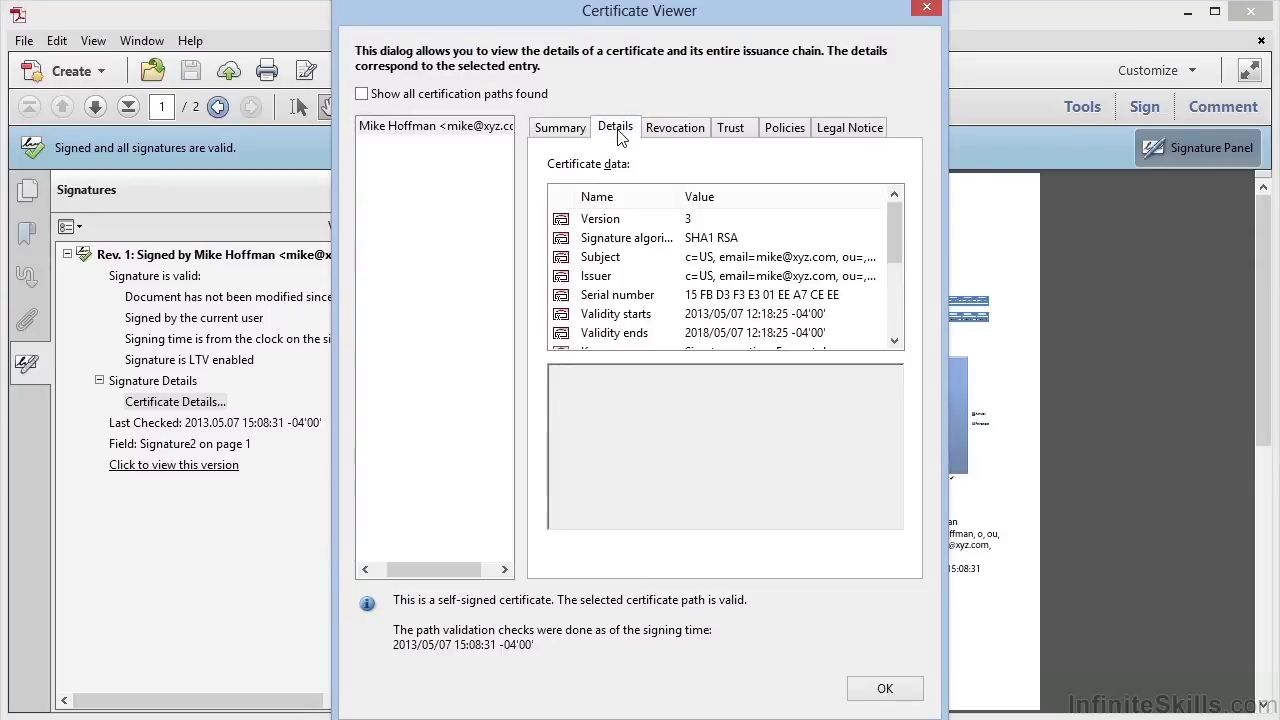
left_click(881, 690)
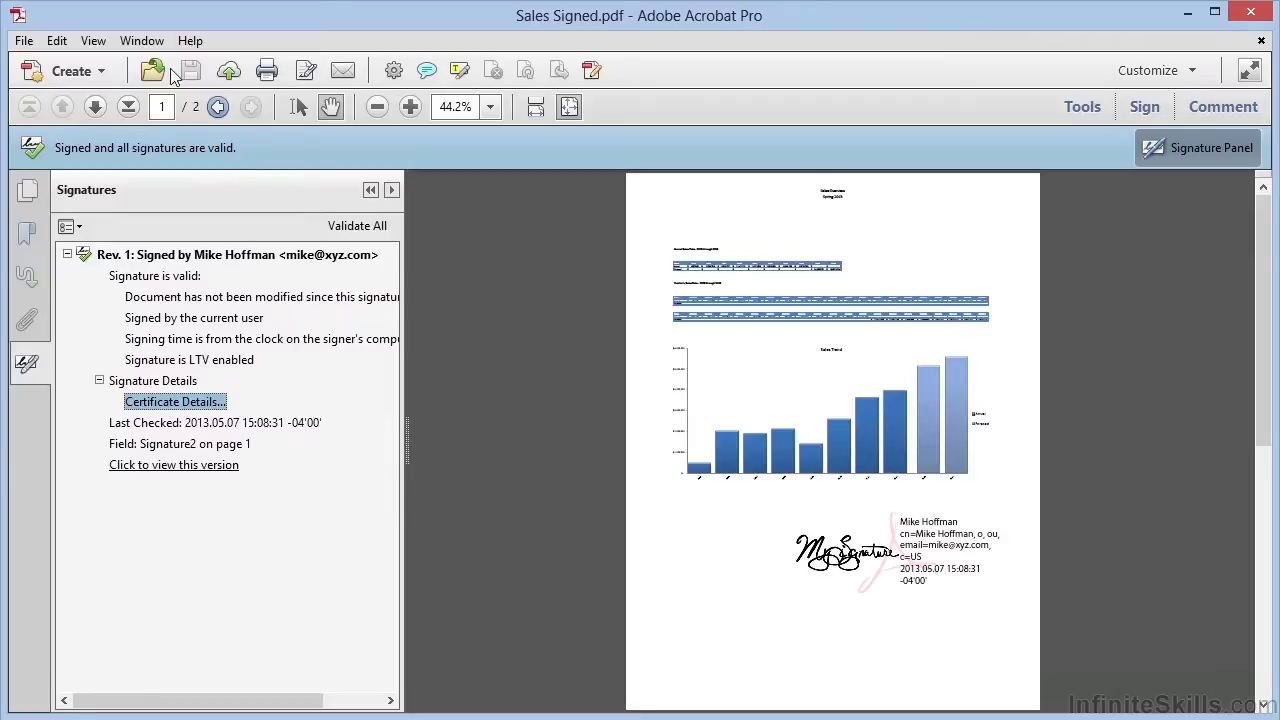
- Switch to Application.pdf and start signing the signature field at the end of page 2, continuing to the preview despite the rich content
left_click(141, 40)
left_click(125, 216)
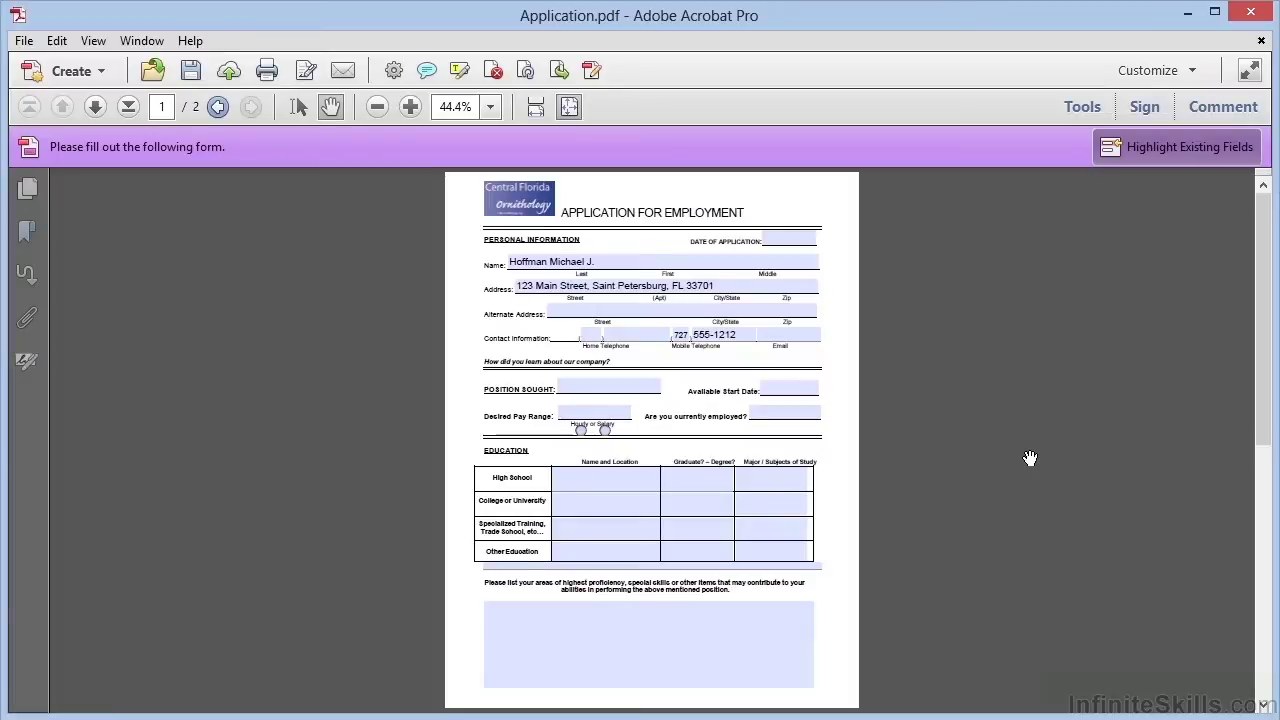
scroll(1030, 458, "down", 1)
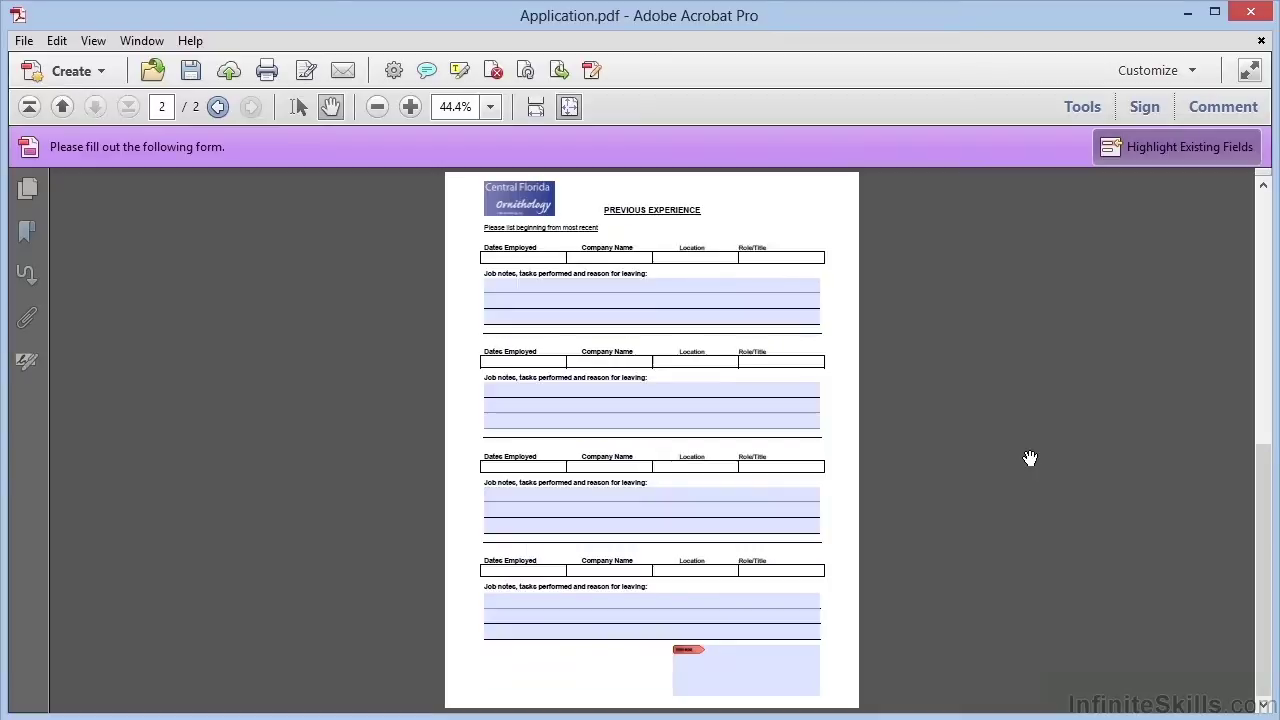
left_click(696, 660)
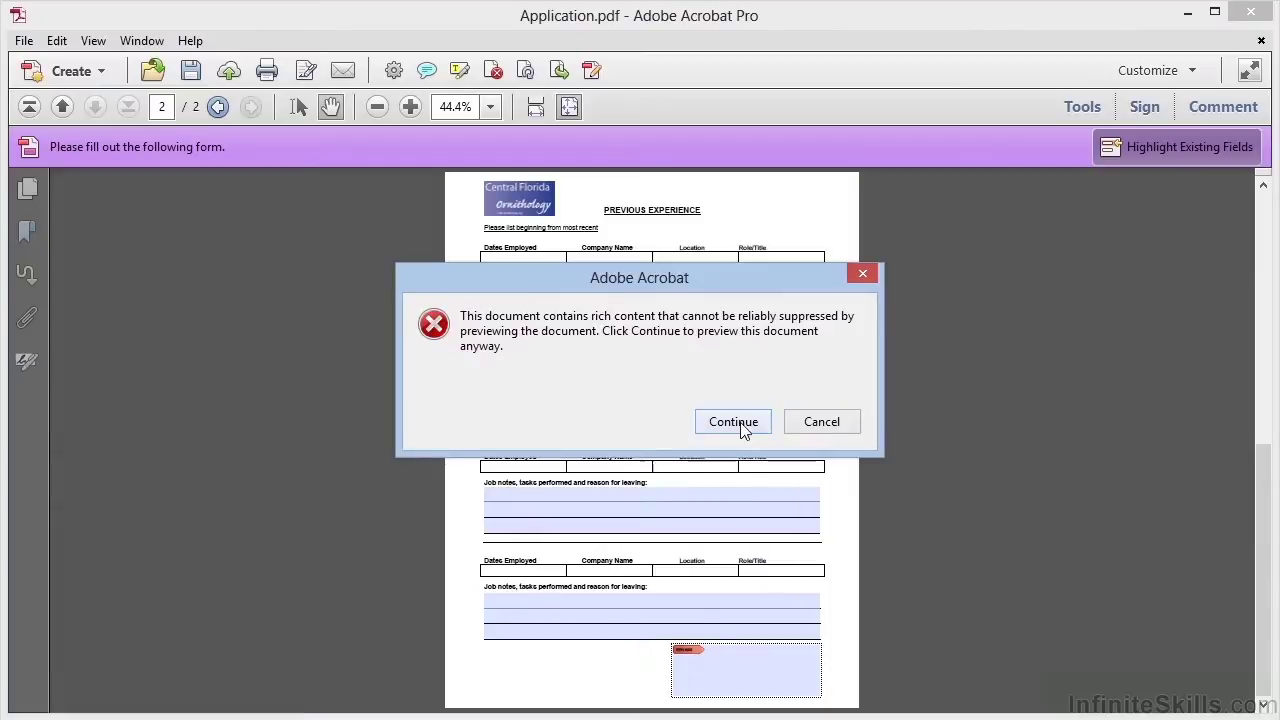
left_click(734, 426)
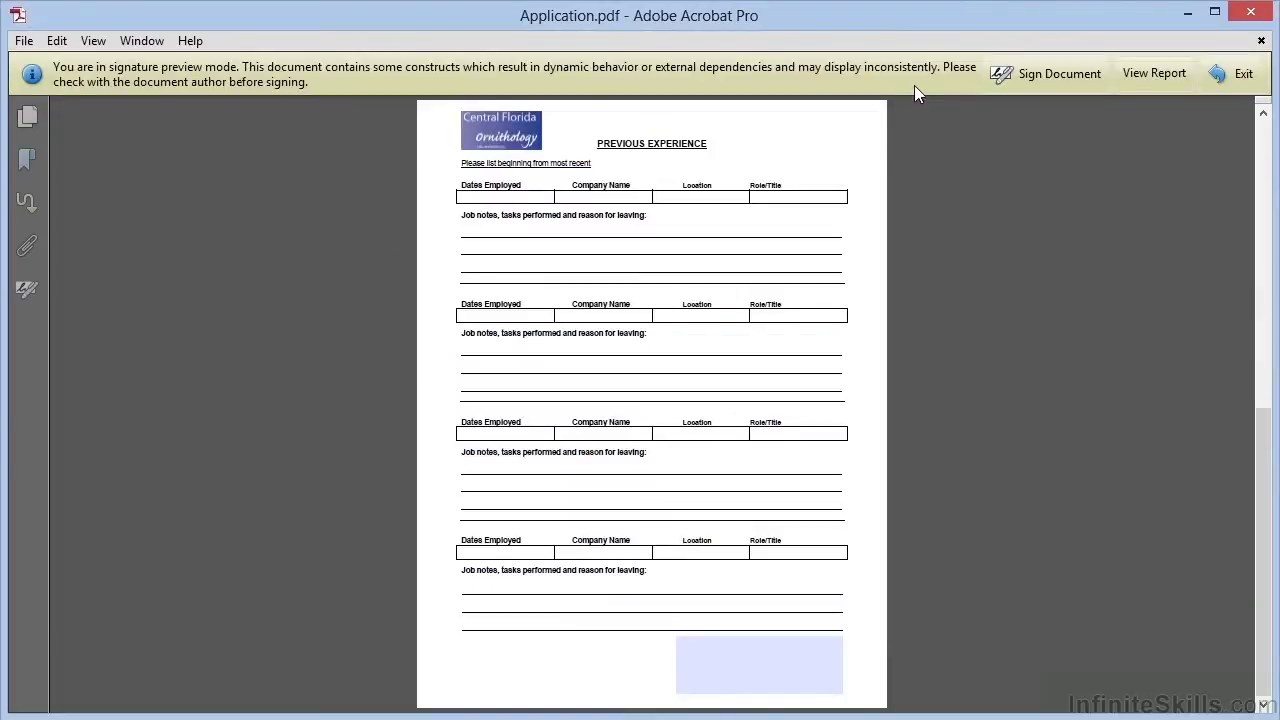
- Proceed to sign the application form and enter the password of the preselected digital ID
left_click(1060, 82)
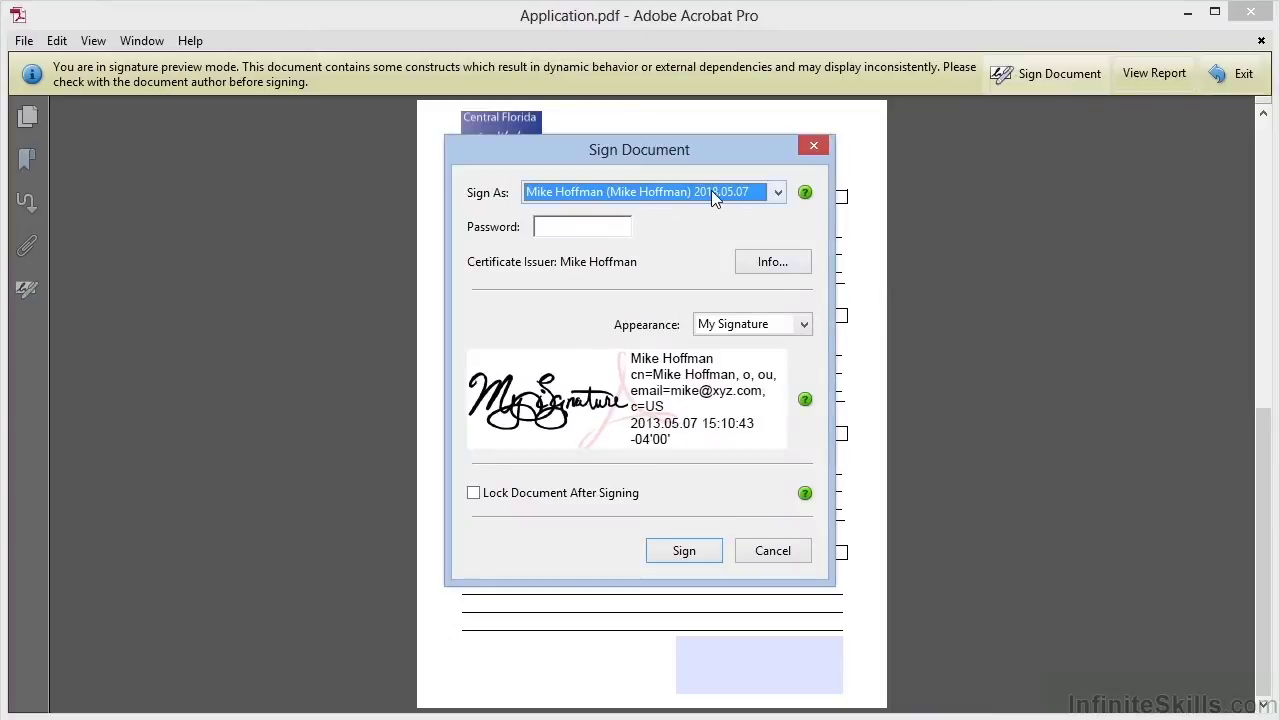
left_click(593, 226)
key("ctrl+v")
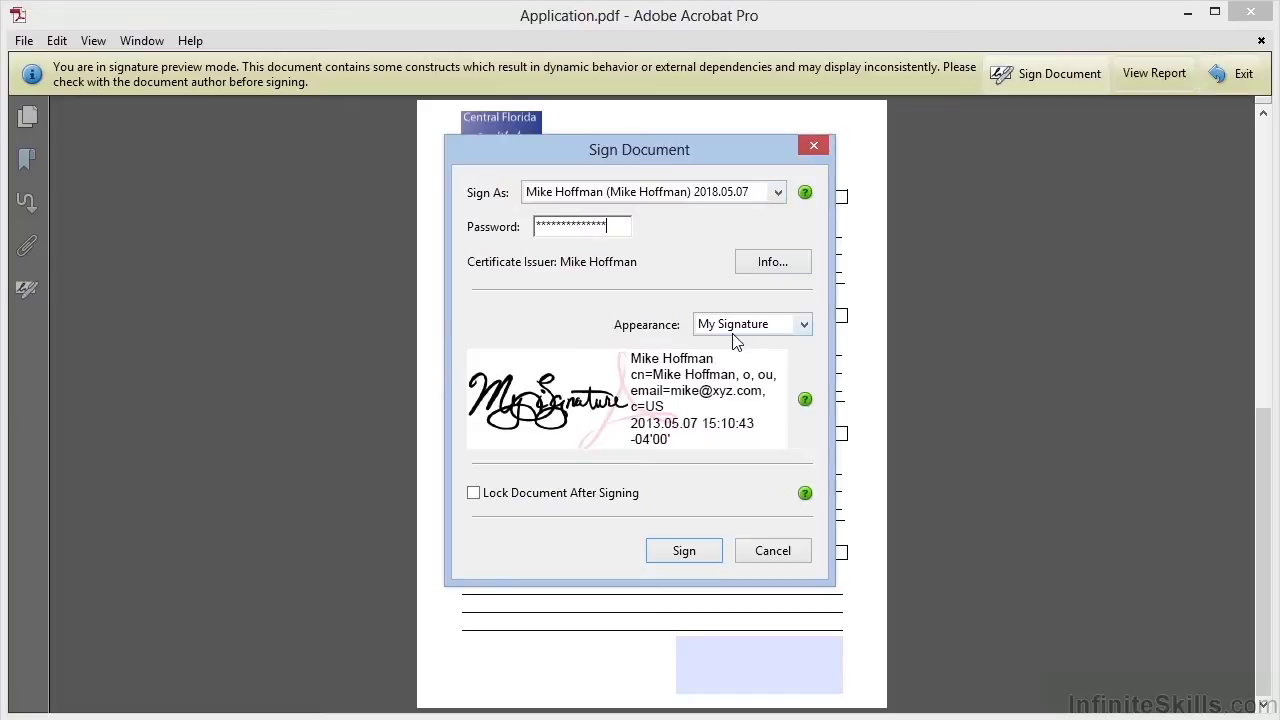
- Sign the form with the My Signature appearance and save it to the Desktop as Application Signed.pdf
left_click(684, 551)
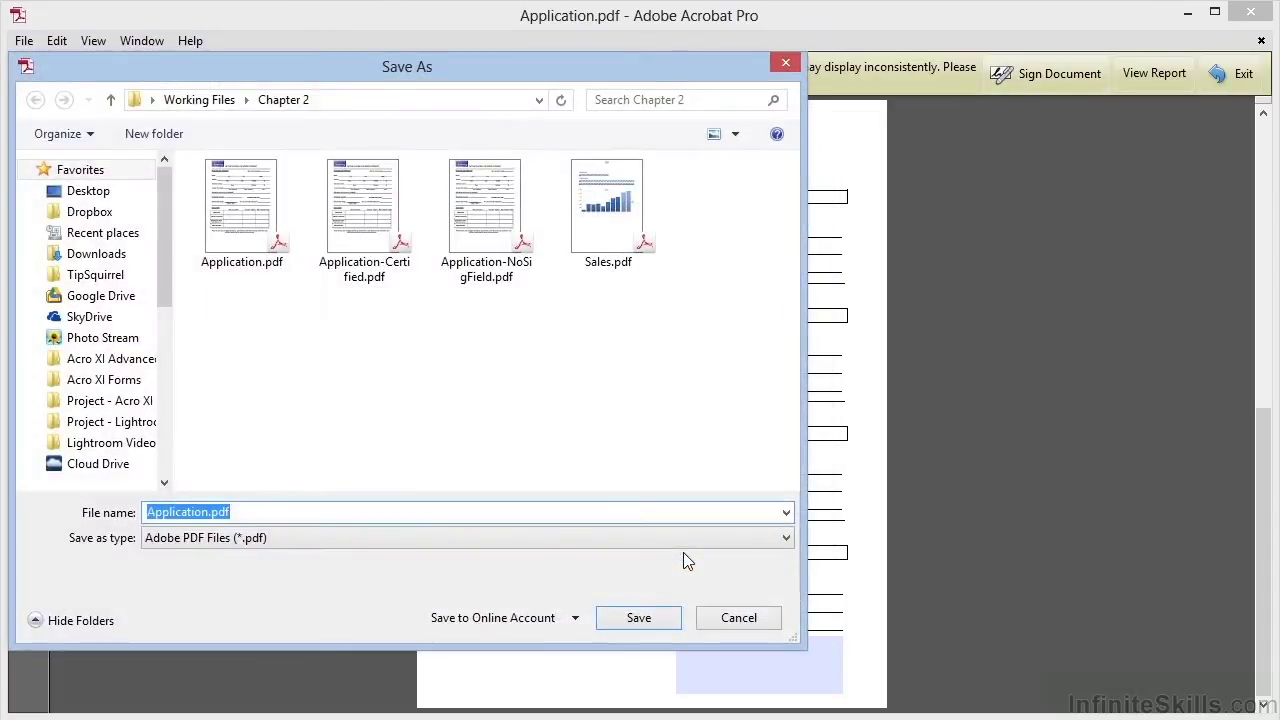
left_click(90, 191)
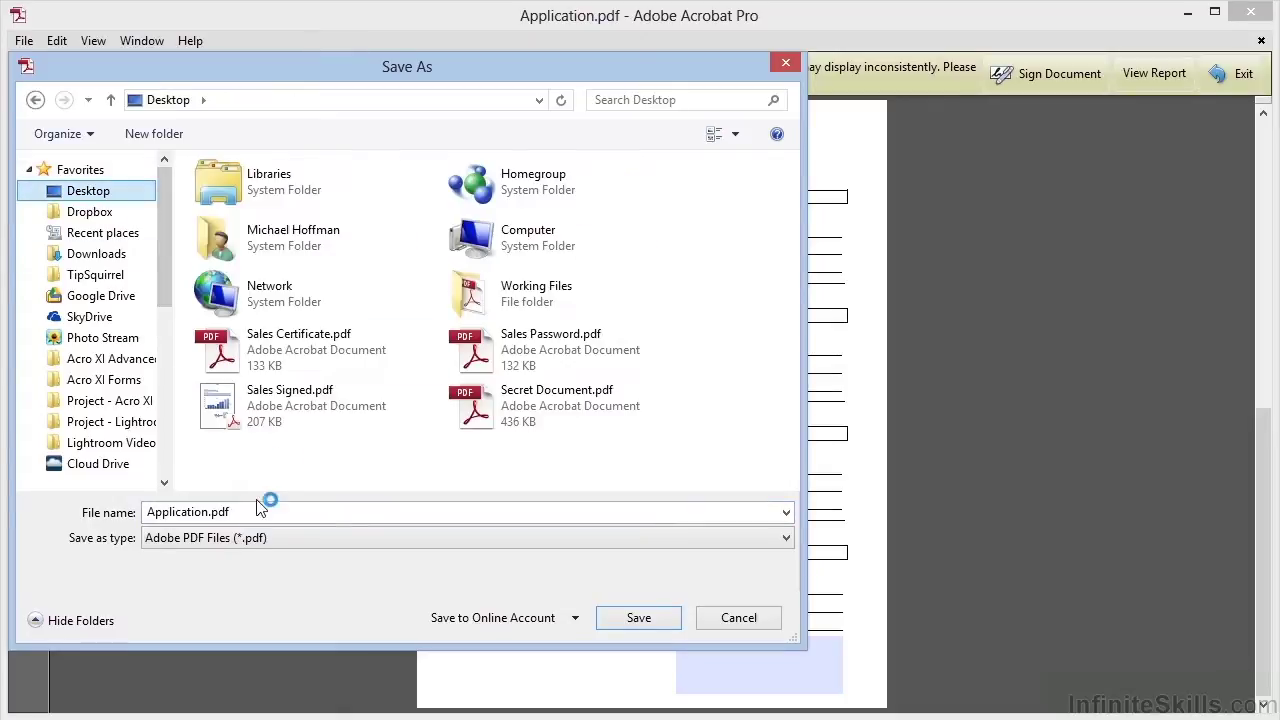
left_click(211, 511)
left_click(211, 511)
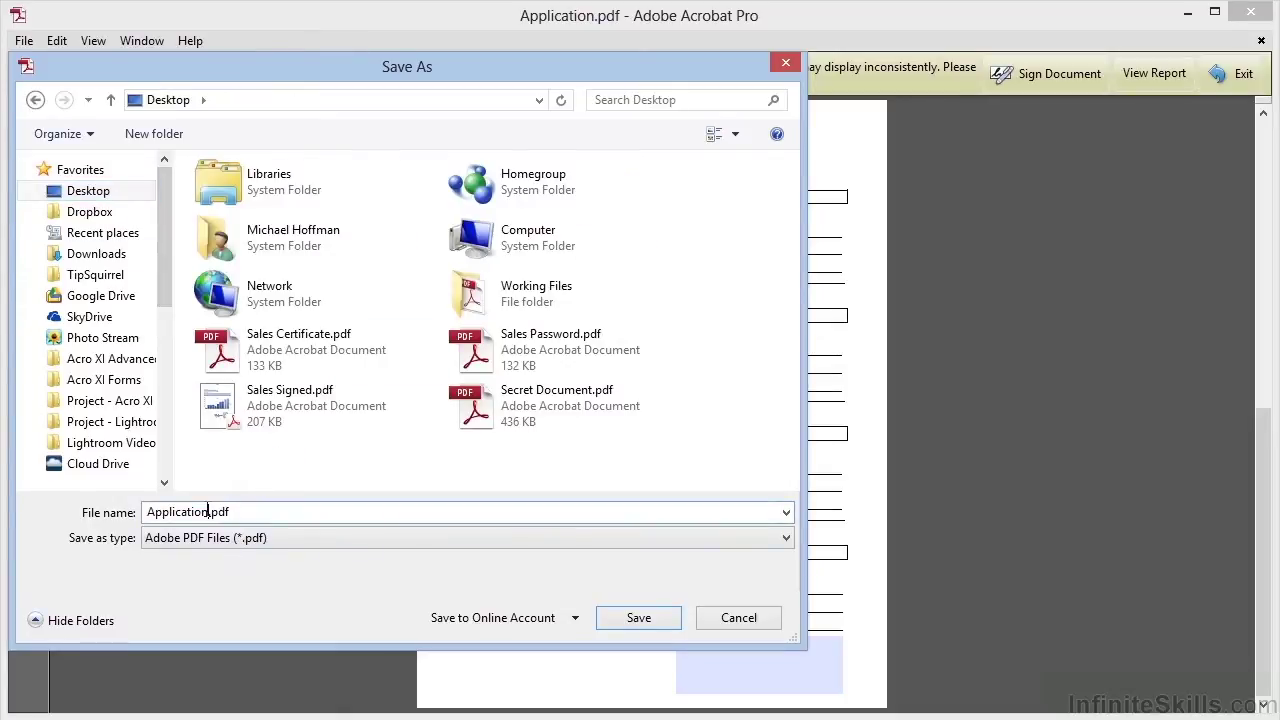
type("Signed")
left_click(645, 622)
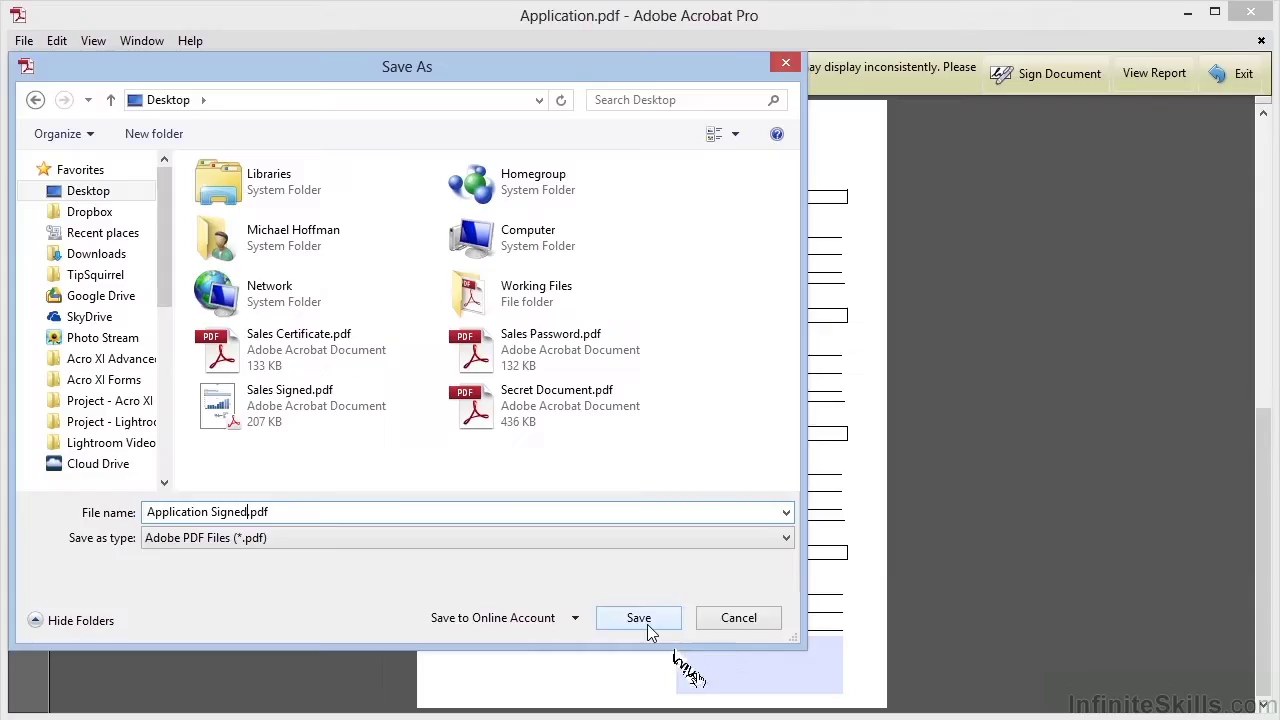
left_click(640, 620)
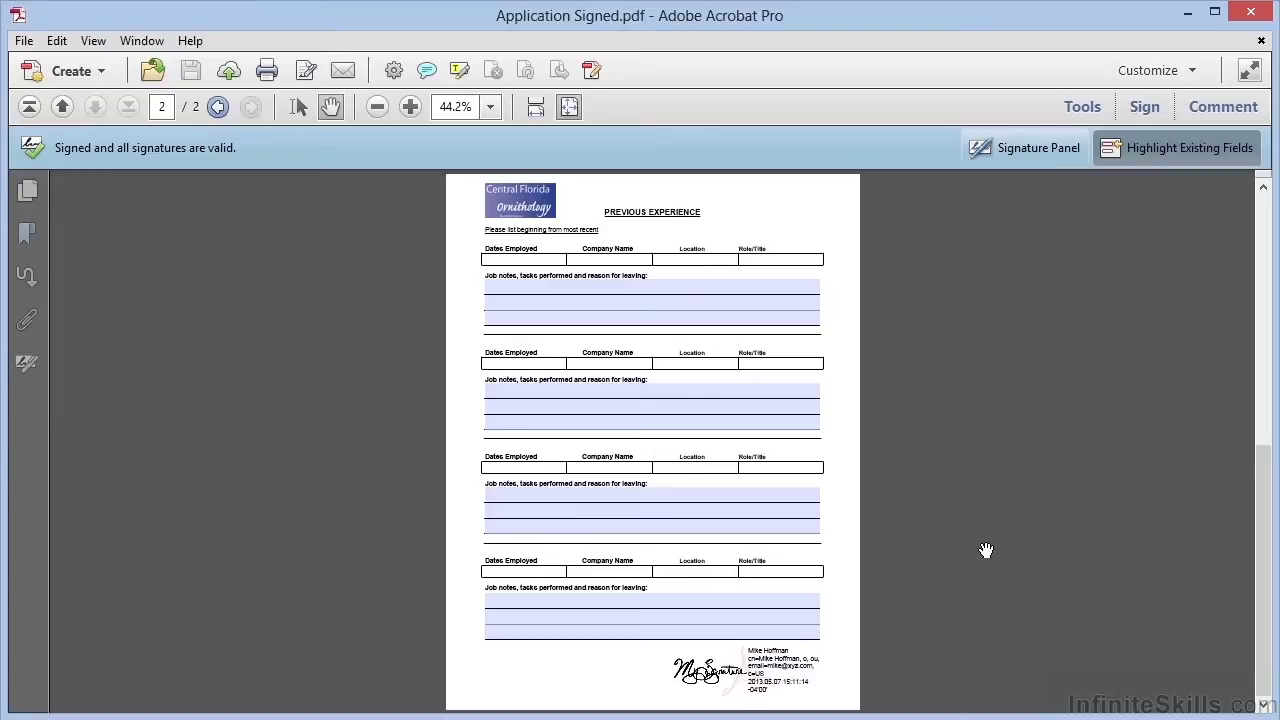
- Go back to page 1 of the signed application and try the home telephone field
key("Page_Up")
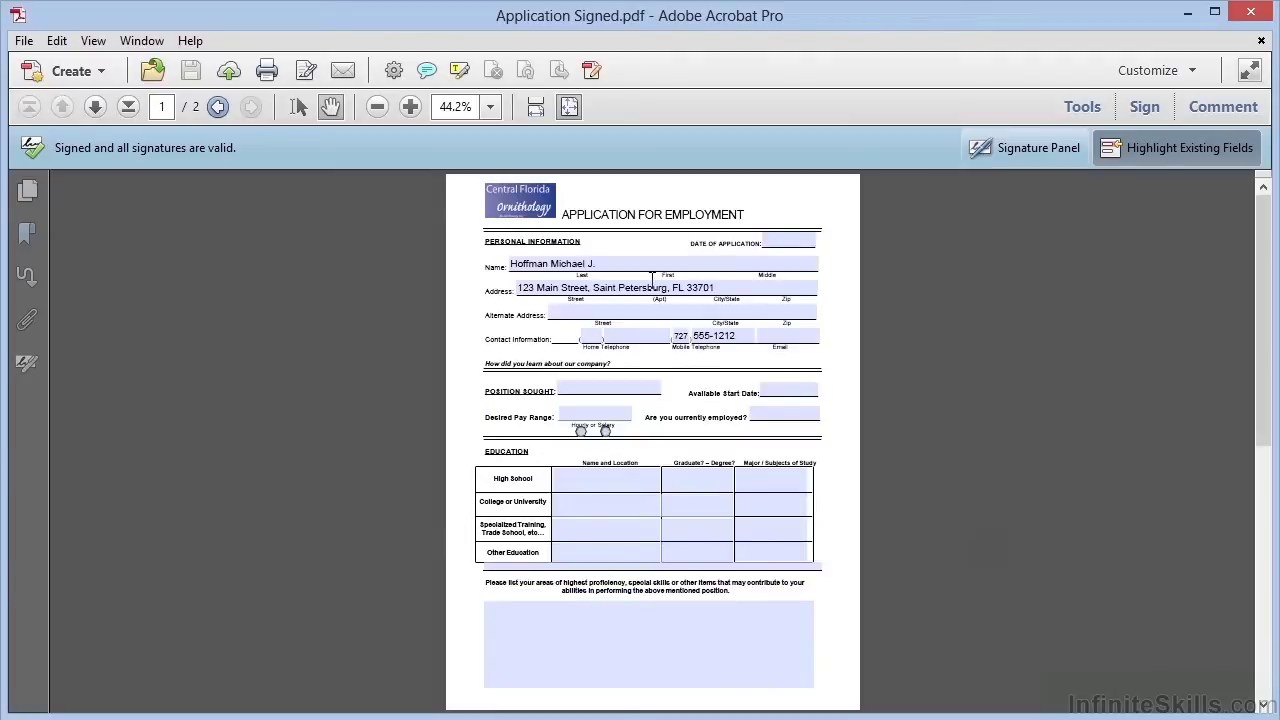
left_click(622, 336)
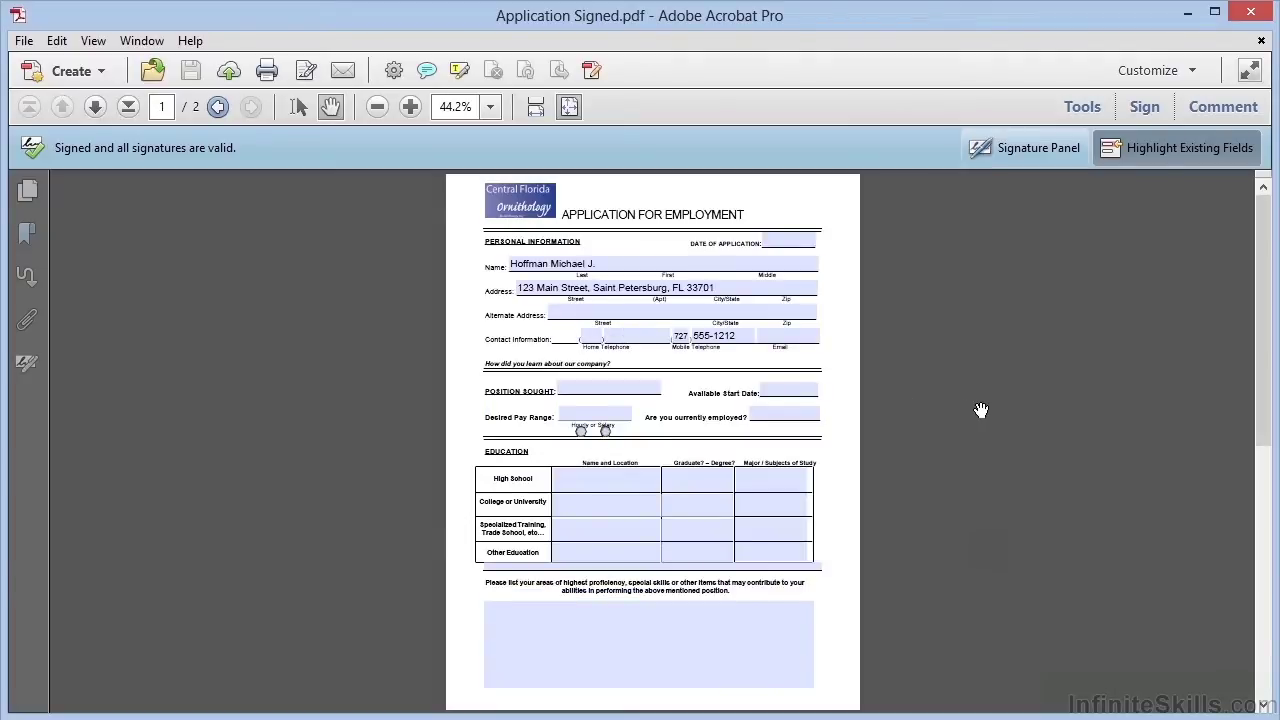